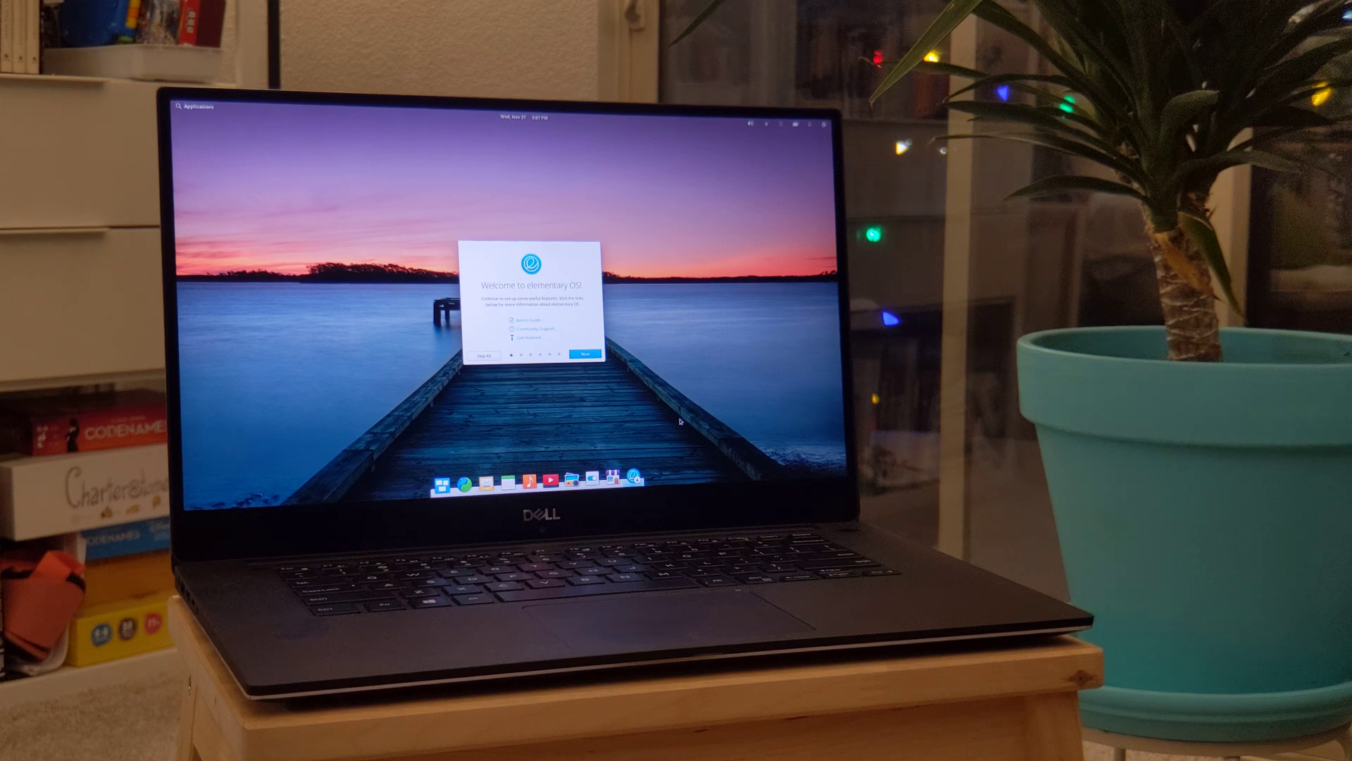
pyautogui.click(587, 354)
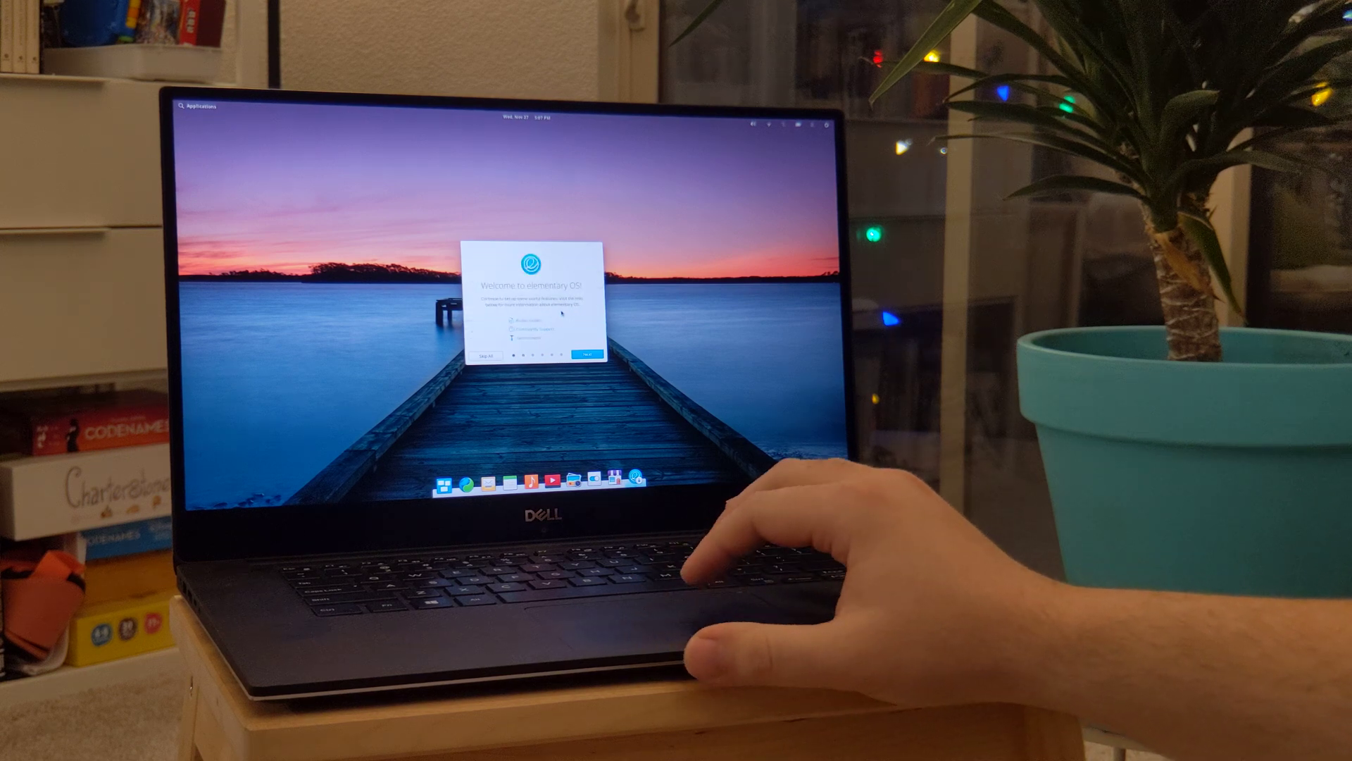
pyautogui.press('Return')
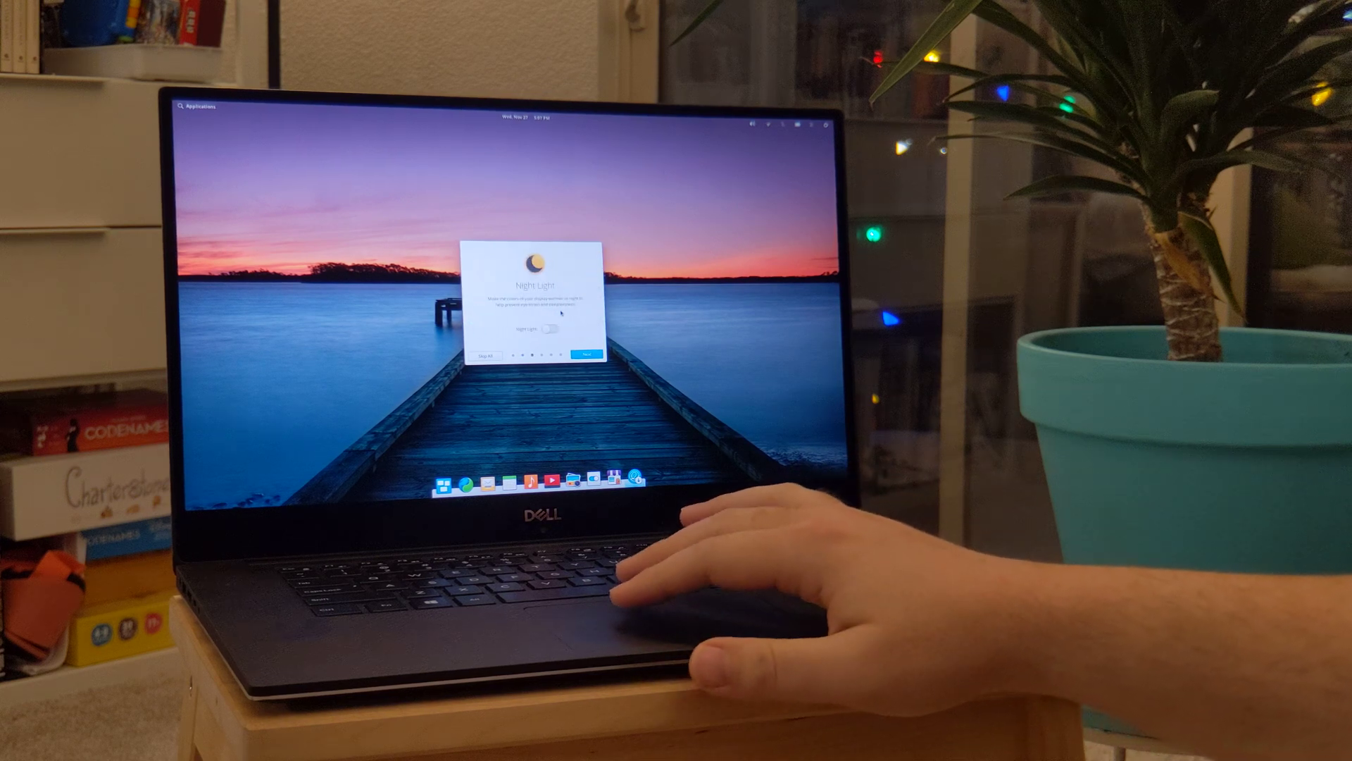
pyautogui.press('Return')
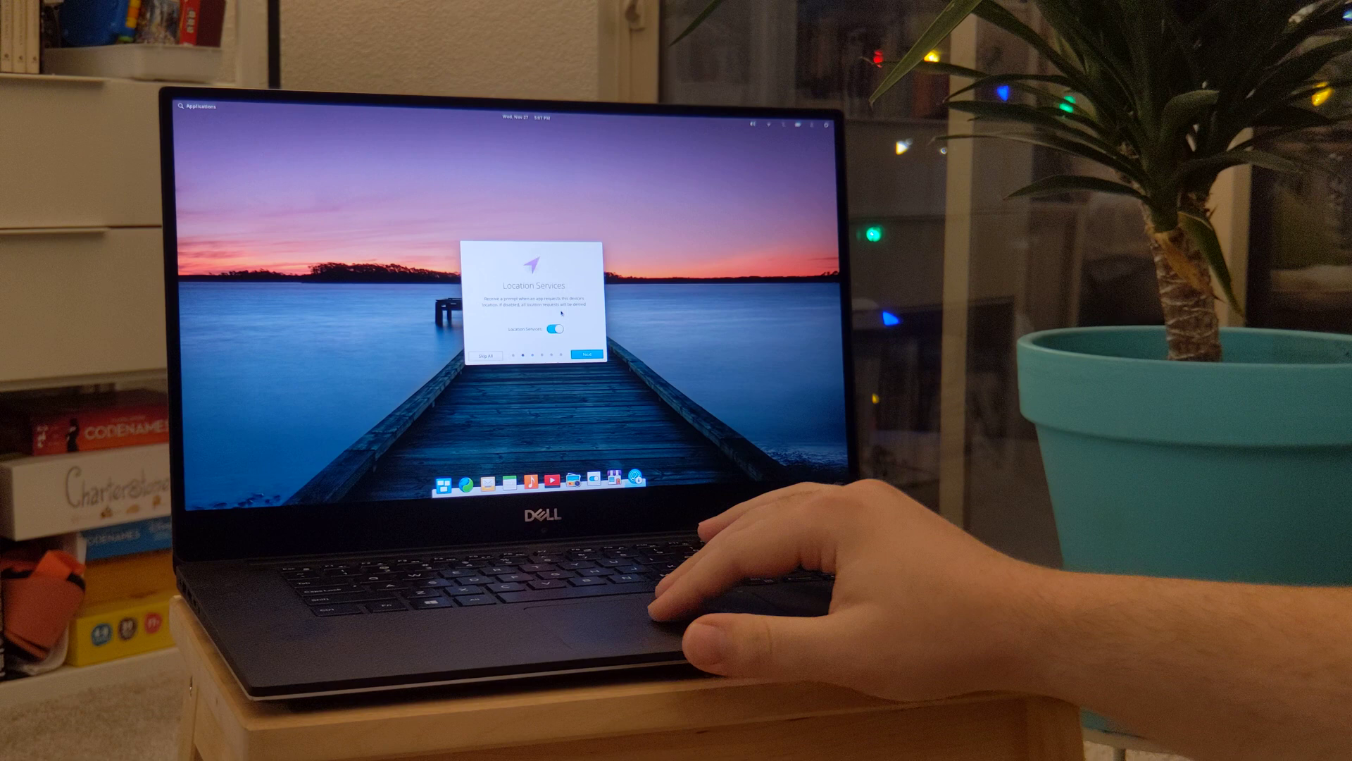
pyautogui.press('Return')
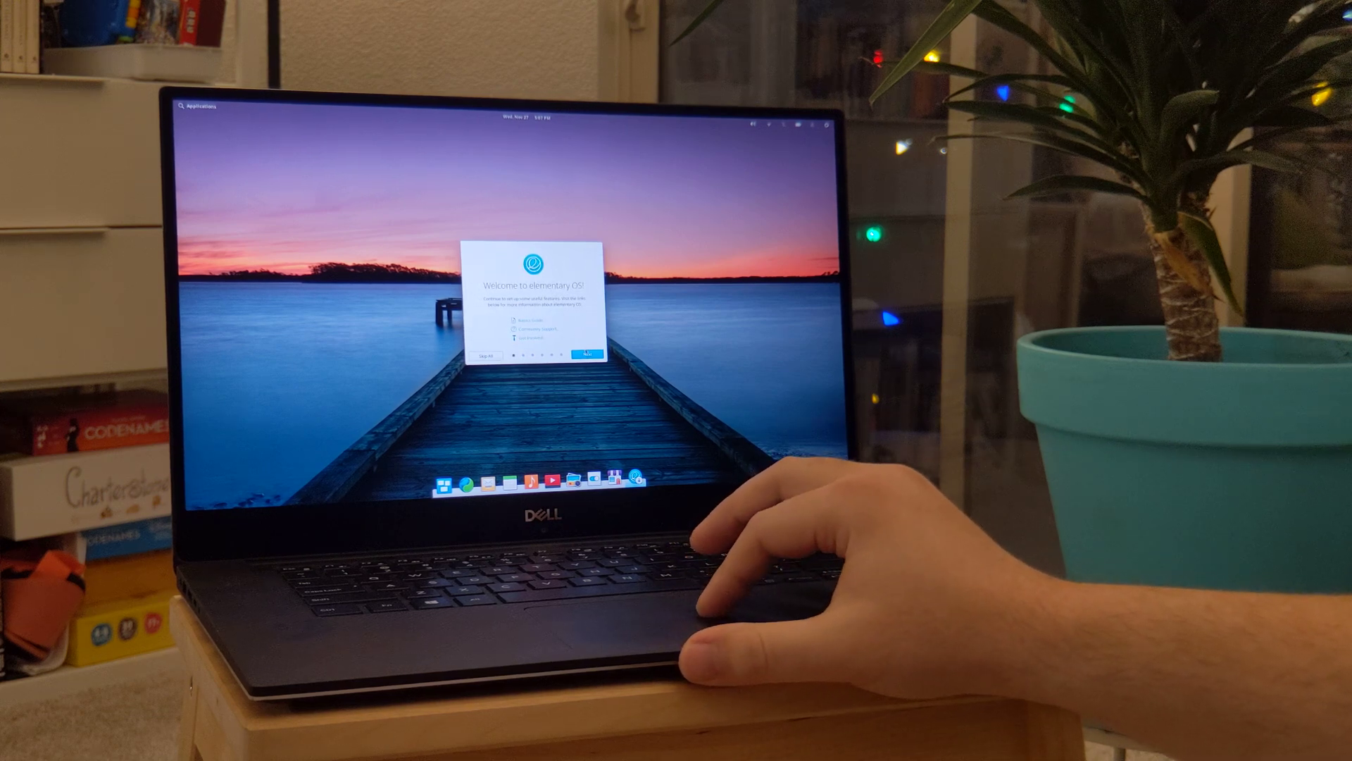
pyautogui.press('Return')
pyautogui.click(516, 356)
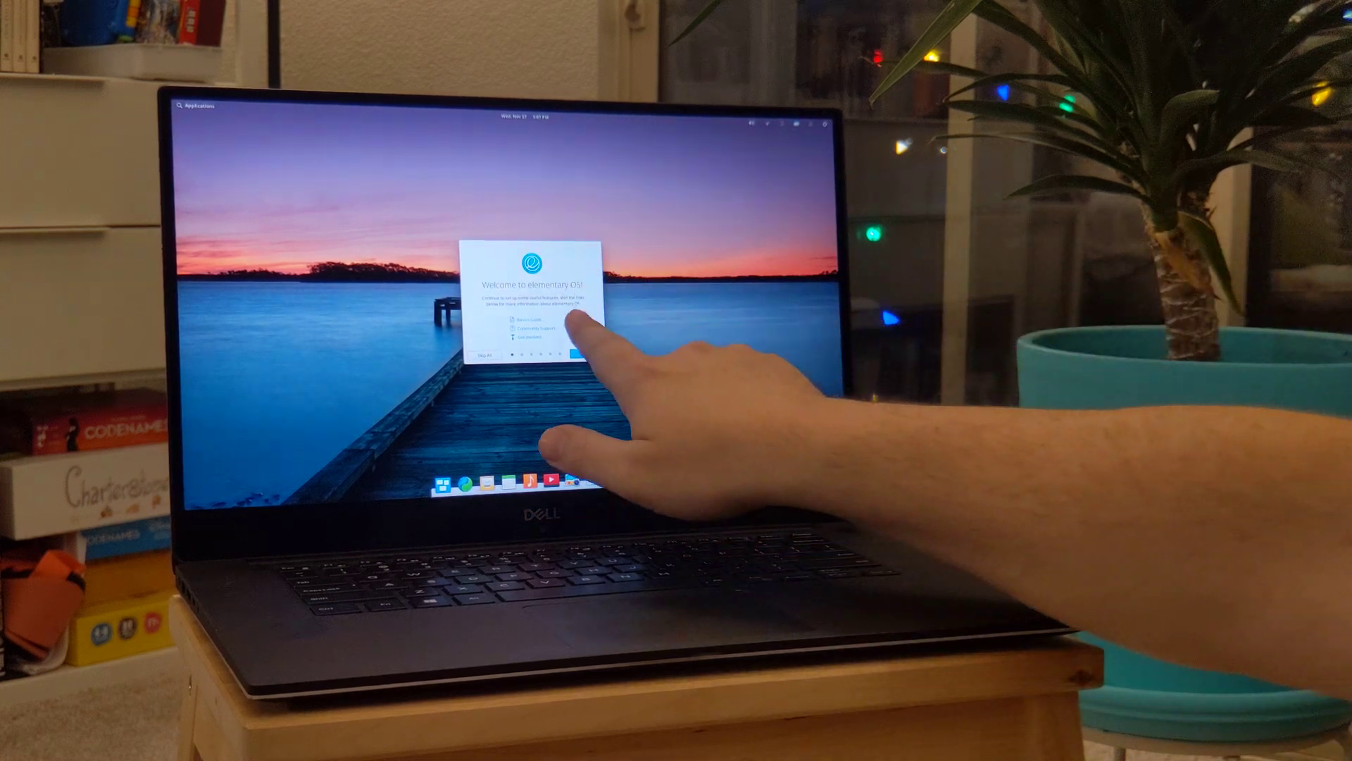
pyautogui.click(579, 354)
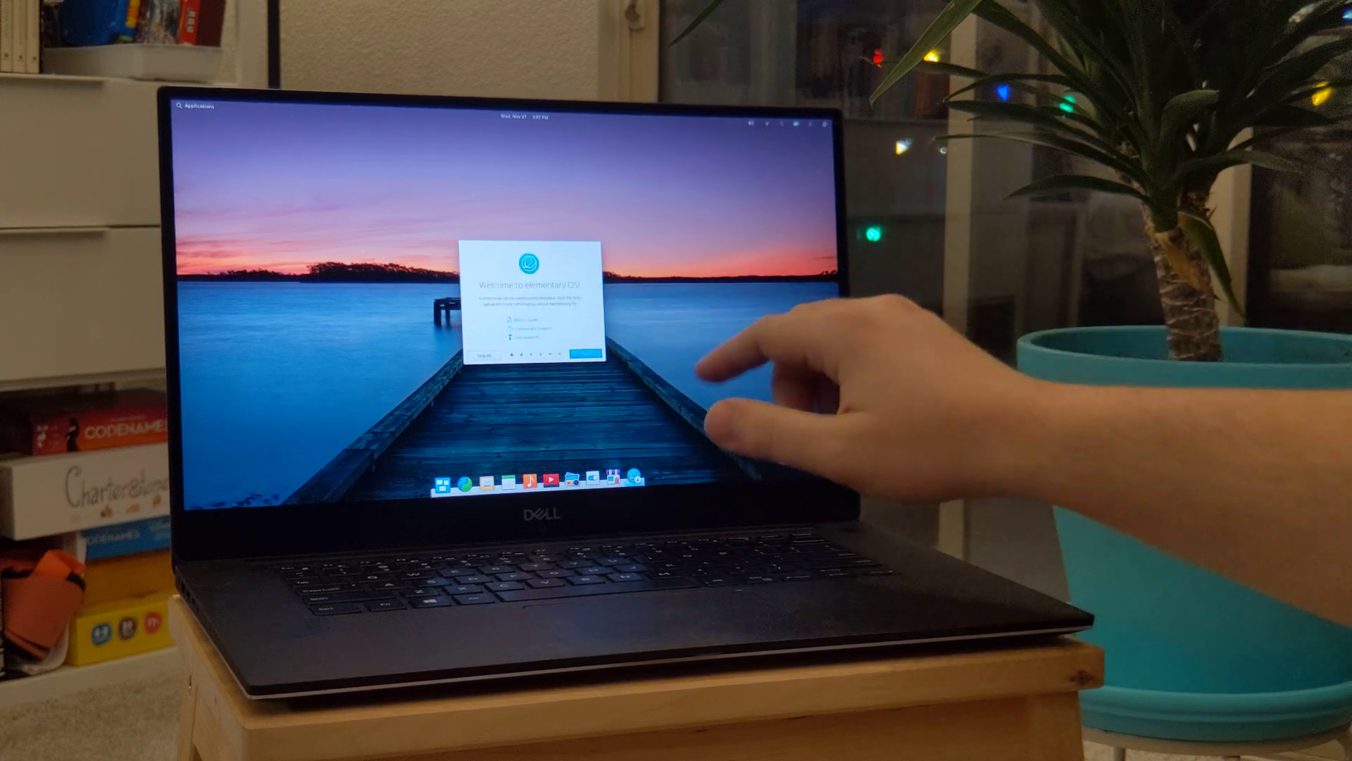